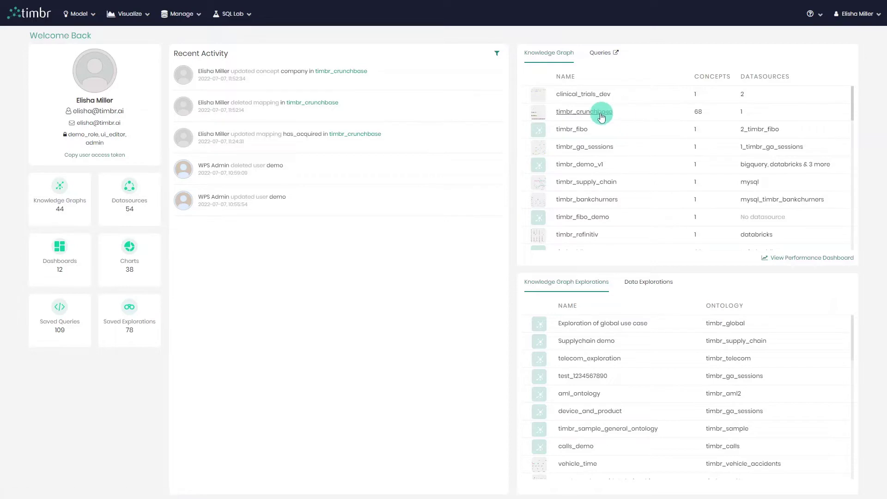
# Open the timbr_crunchbase knowledge graph and open its company concept for editing
pyautogui.click(596, 116)
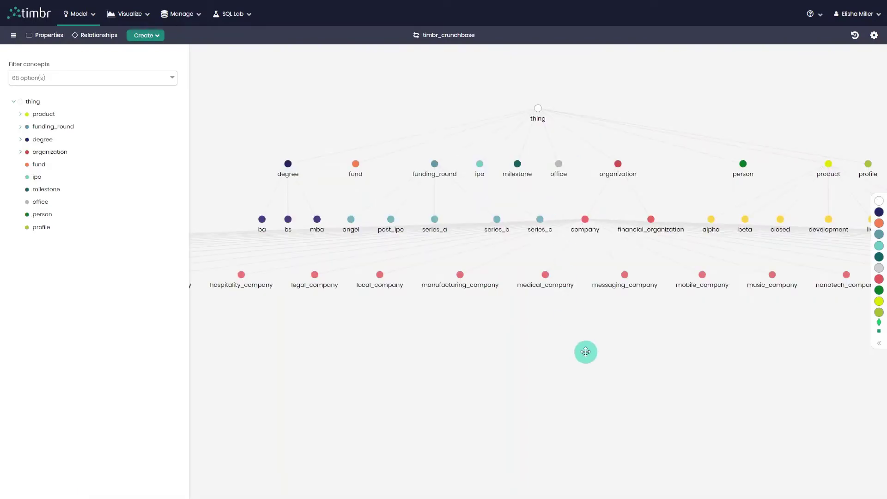
pyautogui.moveTo(585, 220)
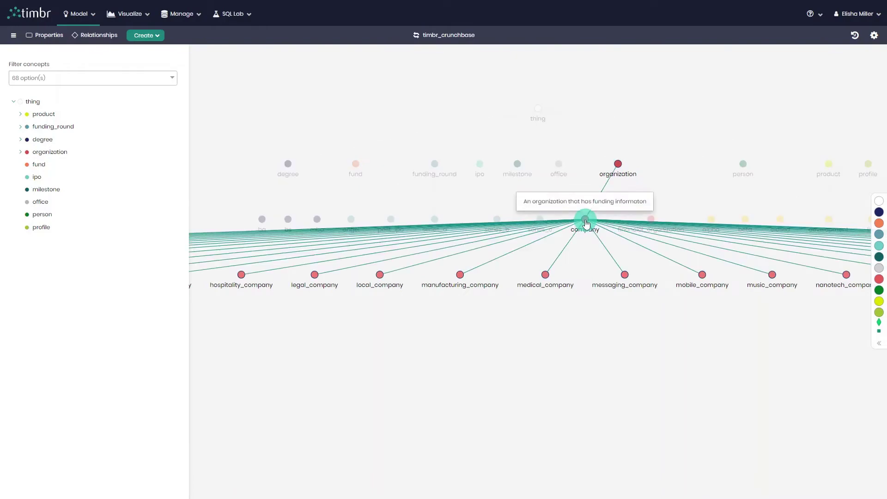
pyautogui.rightClick(586, 223)
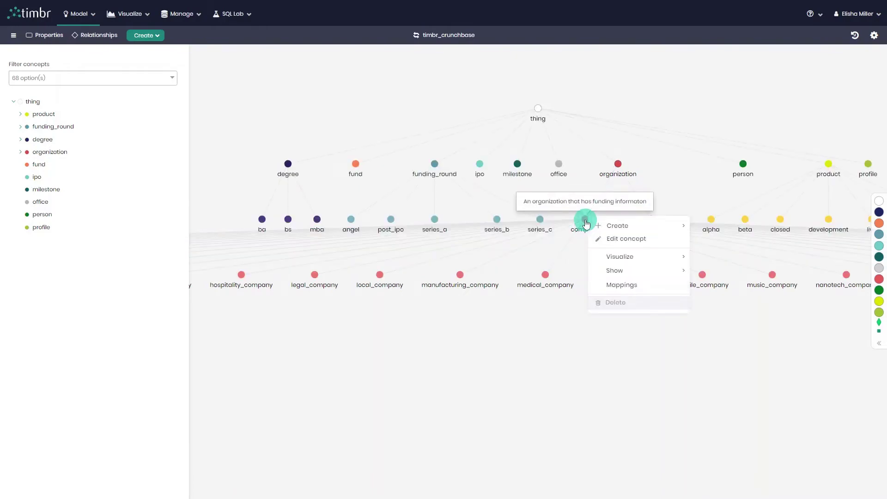
pyautogui.click(647, 239)
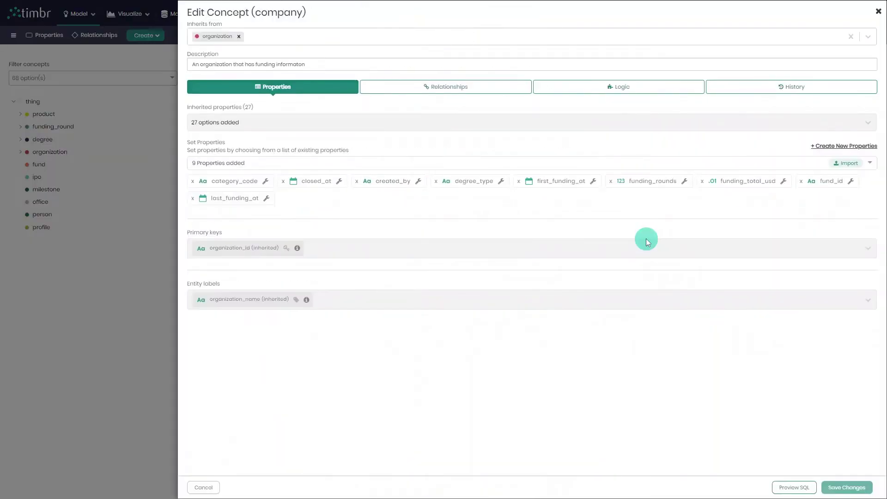
# Add a new many-to-many relationship to the company concept, with company as the target concept
pyautogui.click(482, 91)
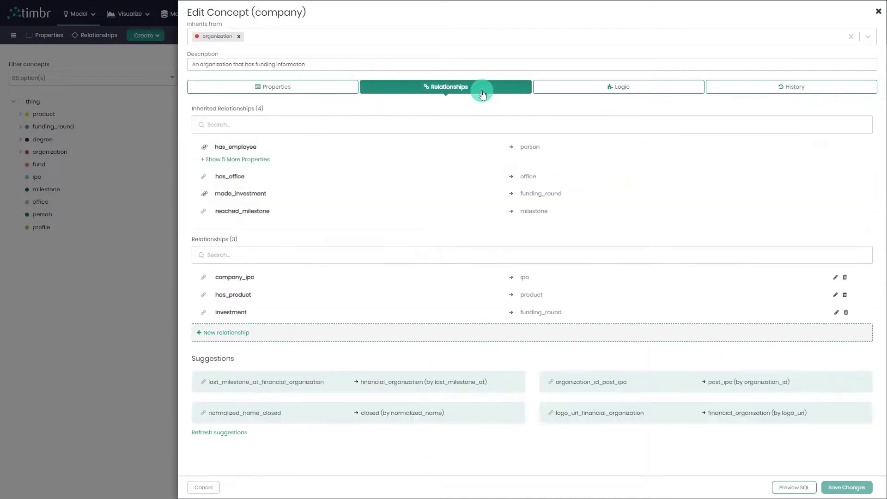
pyautogui.click(298, 336)
pyautogui.scroll(-2, 389, 354)
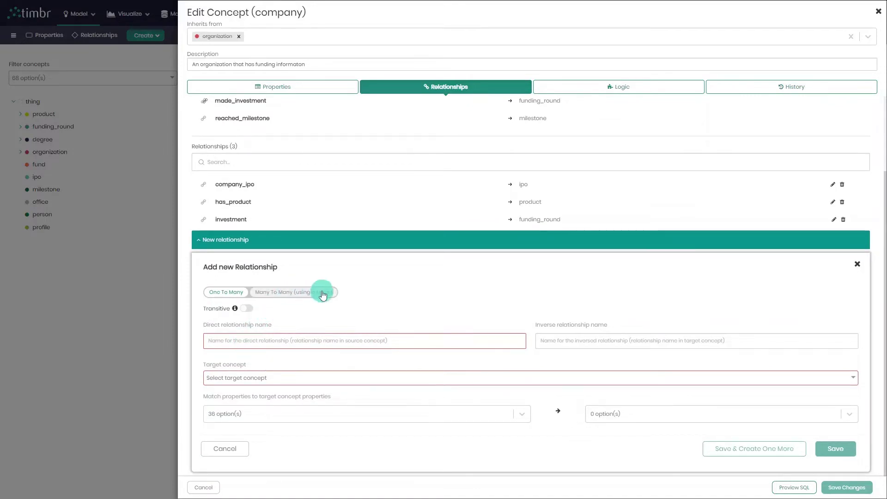
pyautogui.click(272, 293)
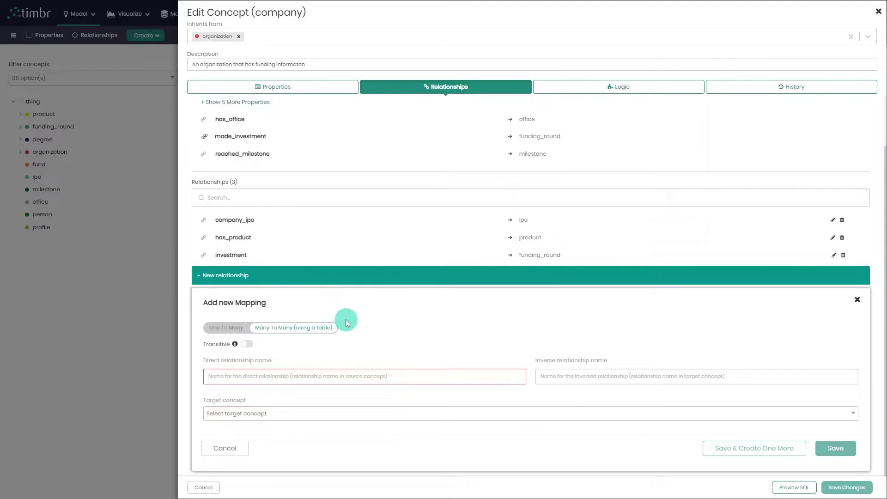
pyautogui.click(223, 378)
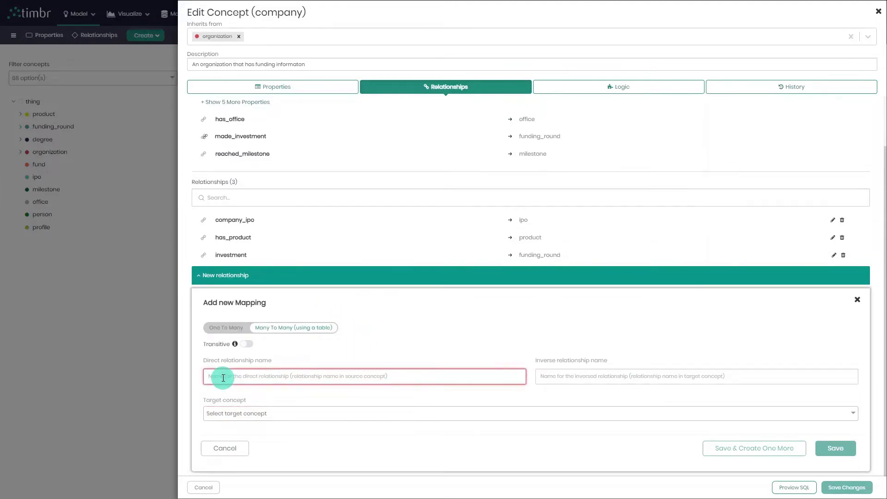
pyautogui.click(259, 416)
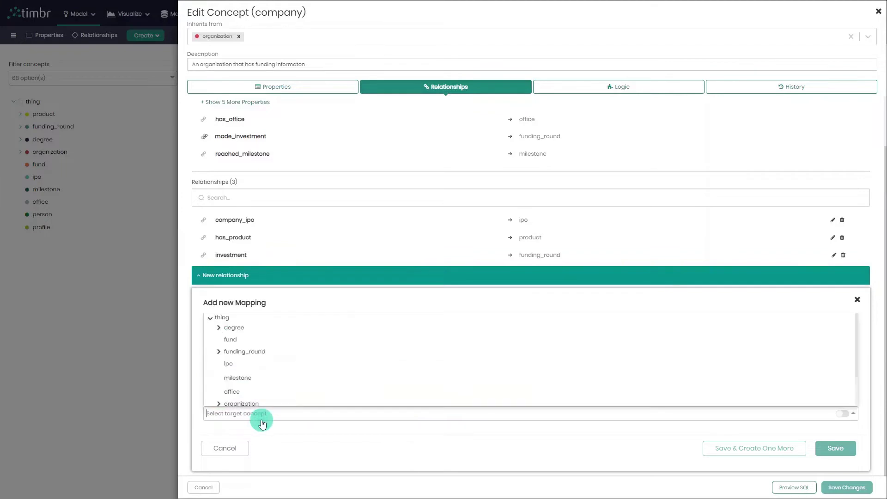
pyautogui.write('co')
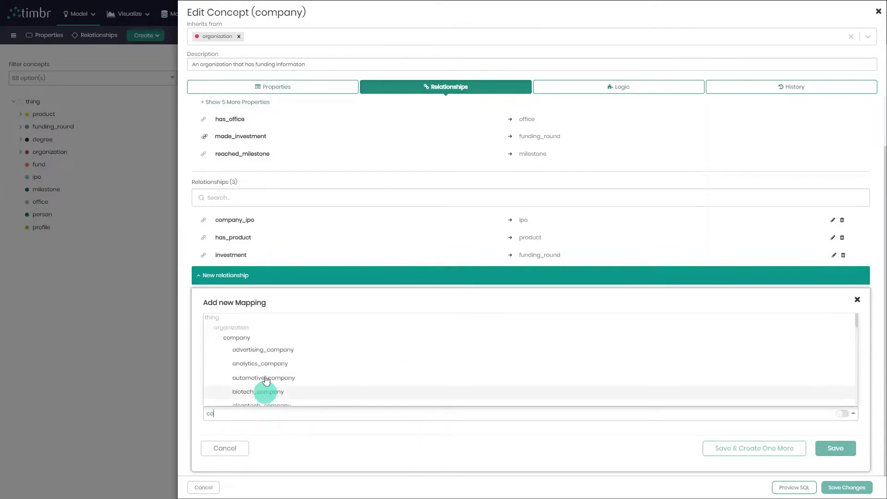
pyautogui.click(271, 345)
# Name the direct relationship has_acquired and the inverse acquired_by, then save the relationship and the concept changes
pyautogui.click(221, 377)
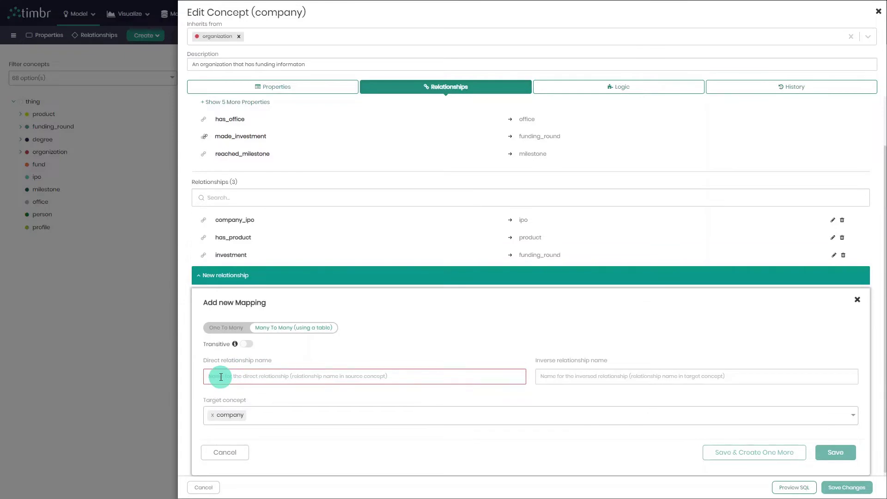
pyautogui.write('has_acquired')
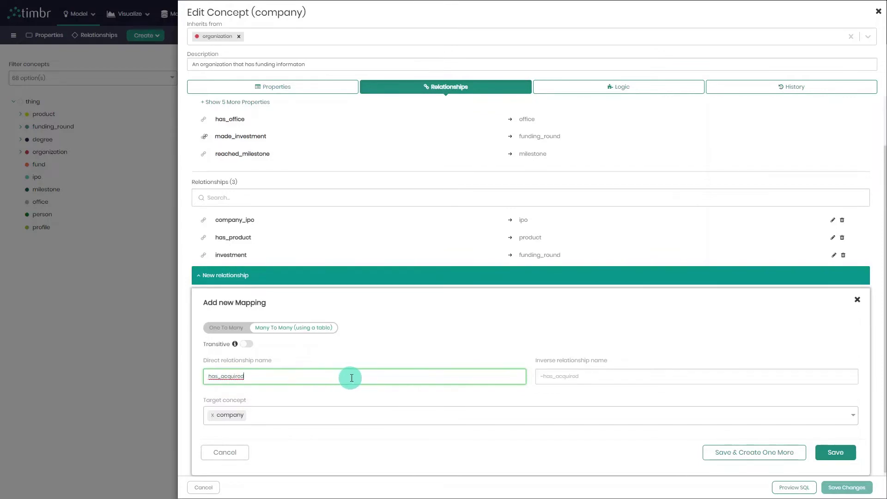
pyautogui.click(553, 374)
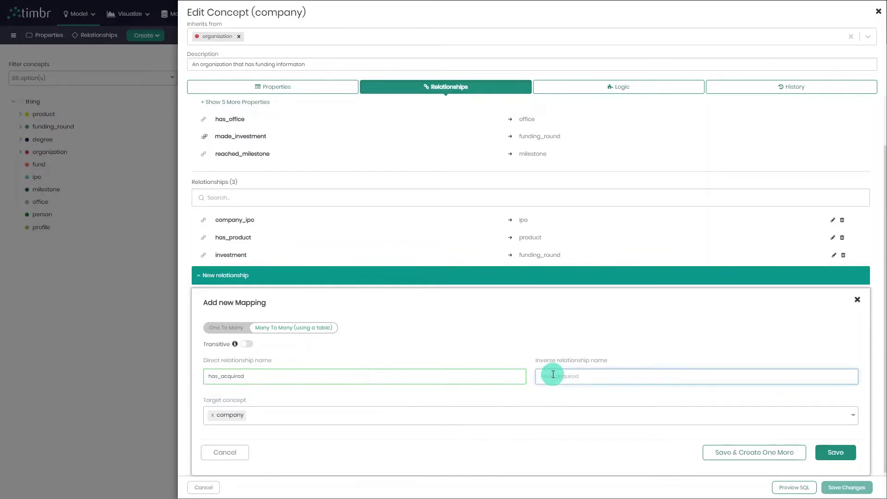
pyautogui.write('acquired_by')
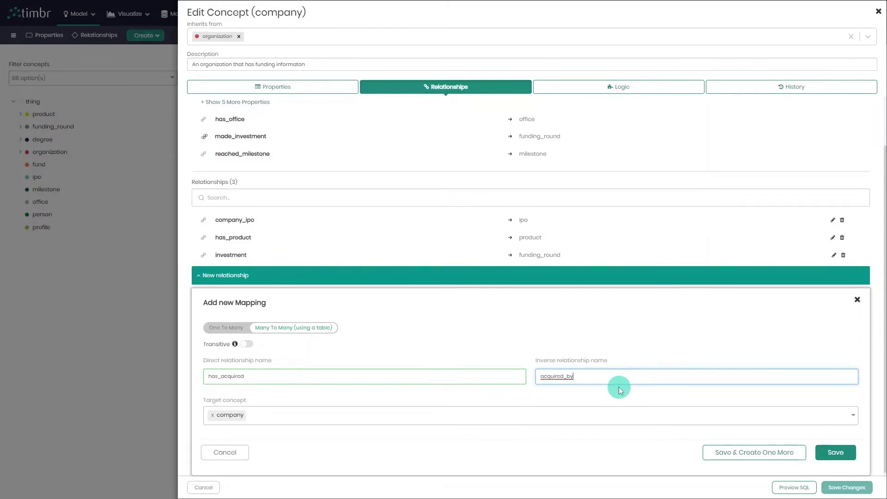
pyautogui.click(829, 450)
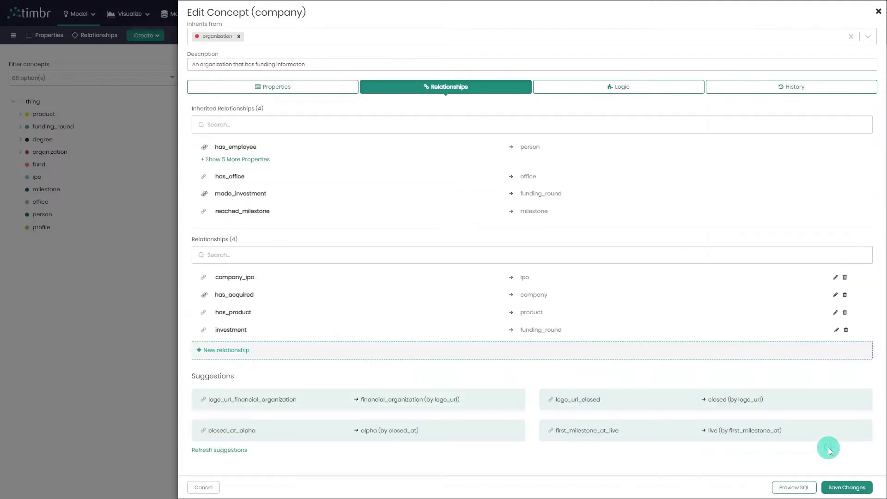
pyautogui.click(864, 489)
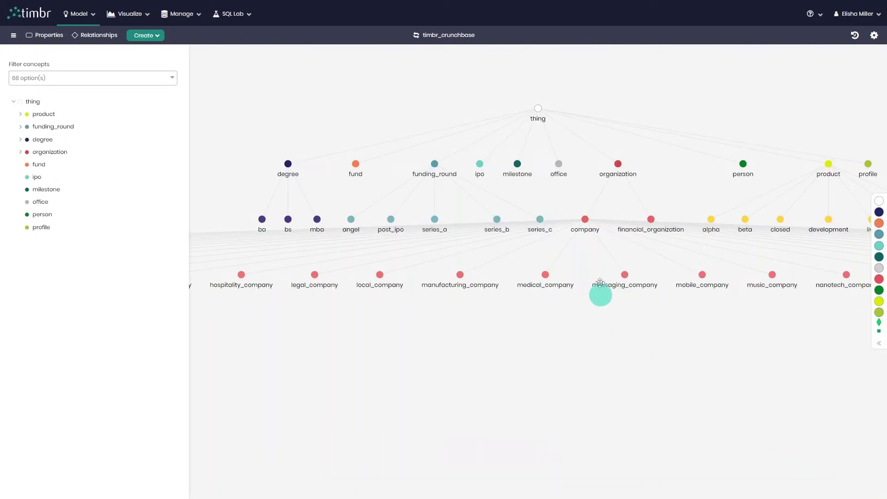
# Open the mappings of the timbr_crunchbase knowledge graph in the Data Mapper
pyautogui.rightClick(586, 222)
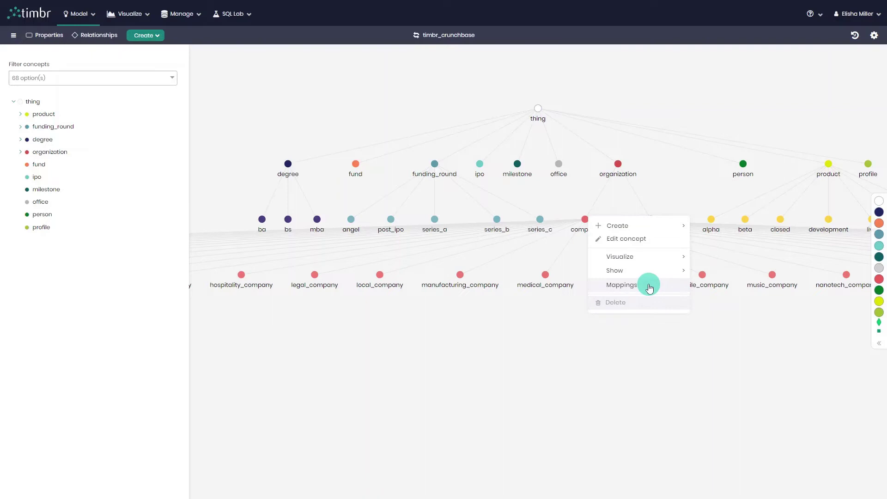
pyautogui.click(525, 340)
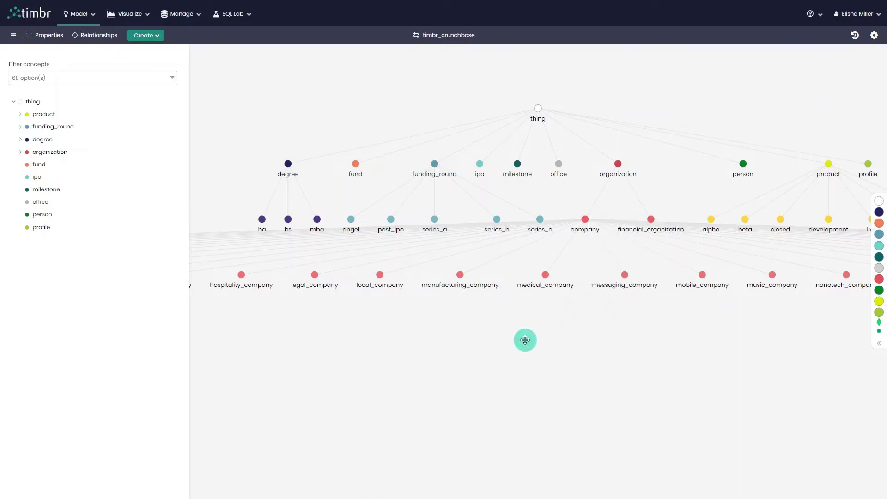
pyautogui.click(88, 14)
pyautogui.click(94, 43)
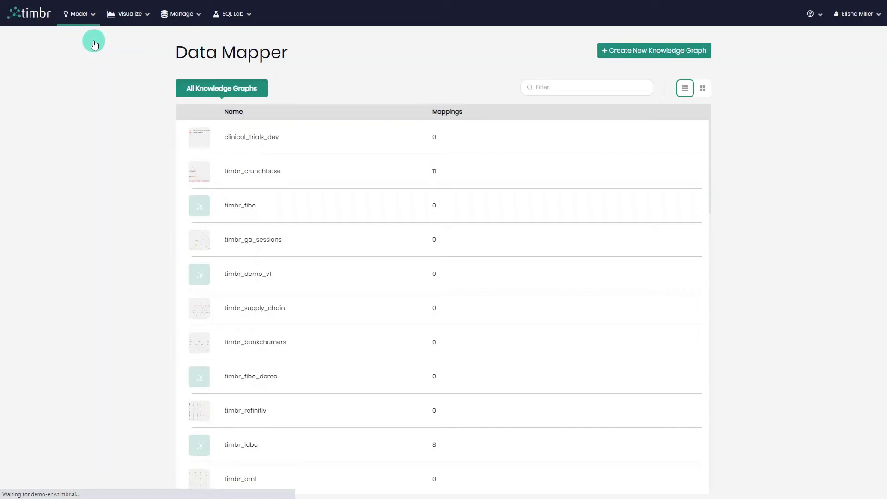
pyautogui.click(261, 166)
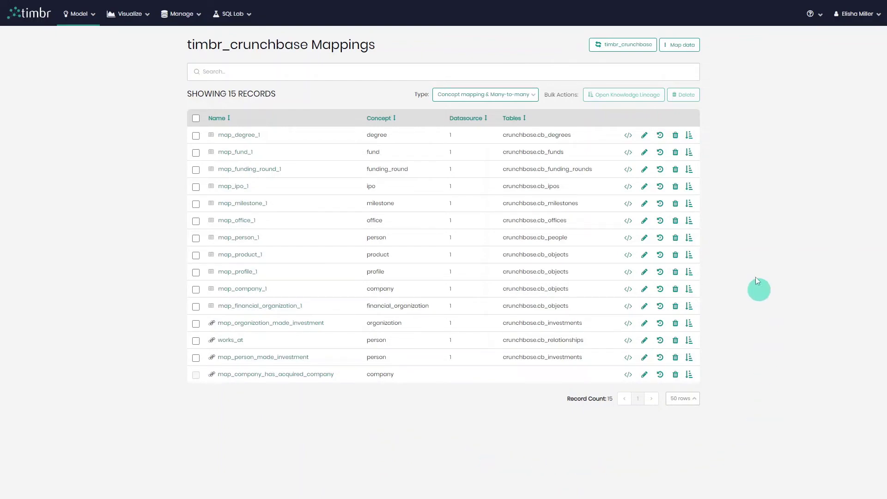
# Create a many-to-many mapping from the company concept for the has_acquired relationship
pyautogui.click(686, 46)
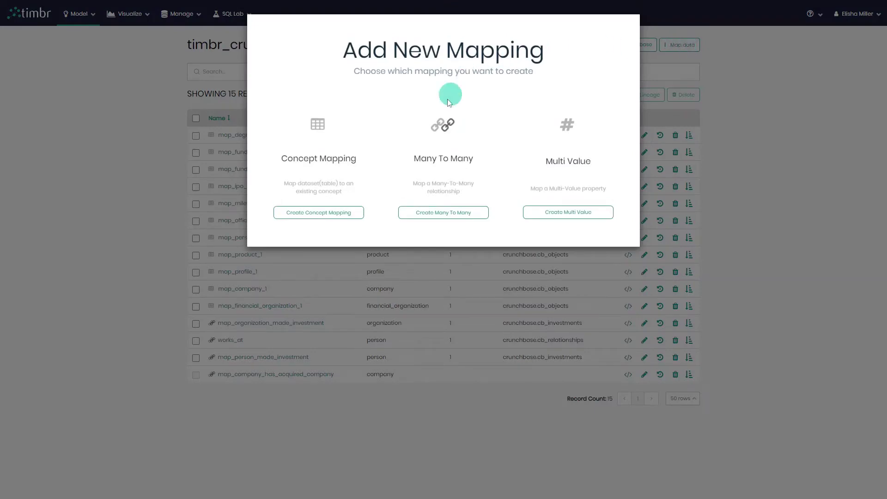
pyautogui.click(473, 165)
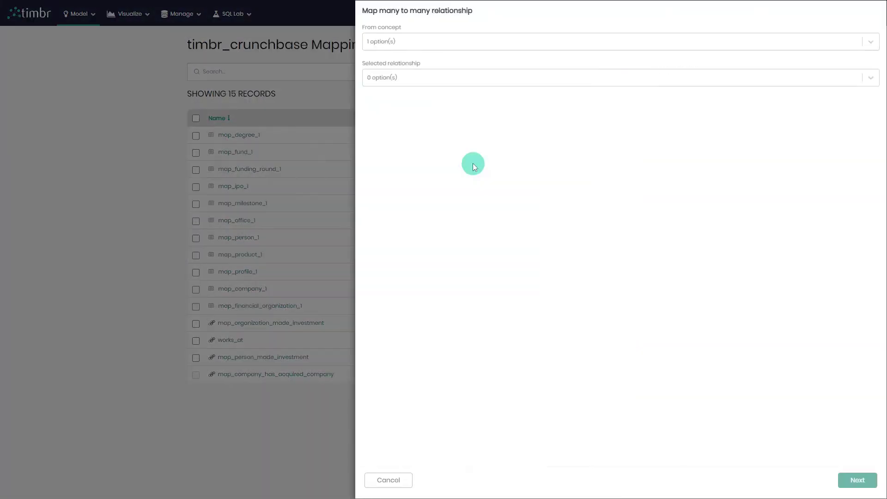
pyautogui.click(438, 44)
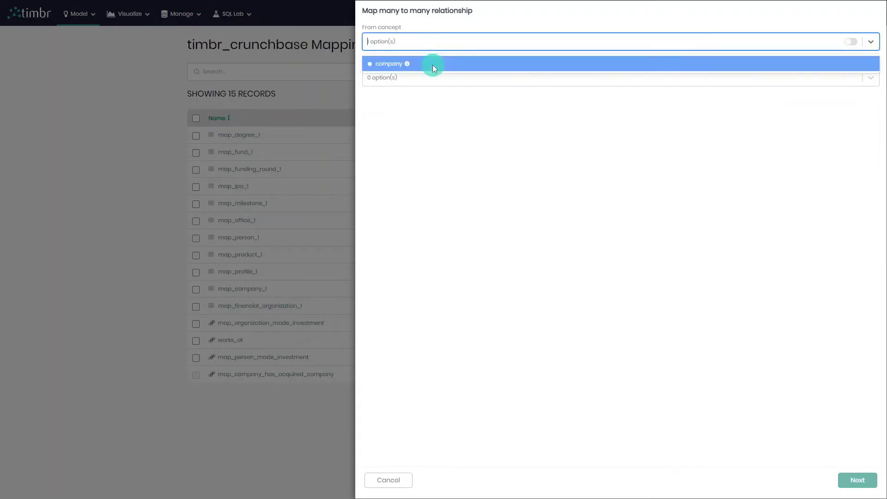
pyautogui.click(432, 64)
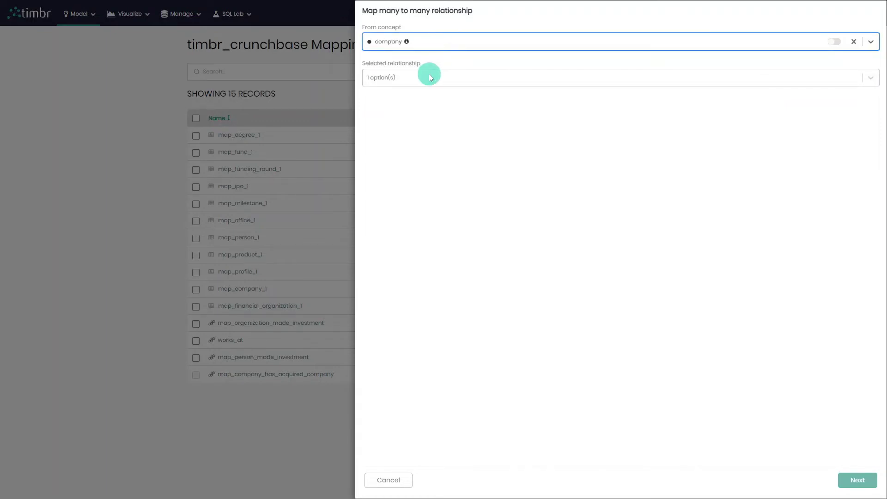
pyautogui.click(431, 77)
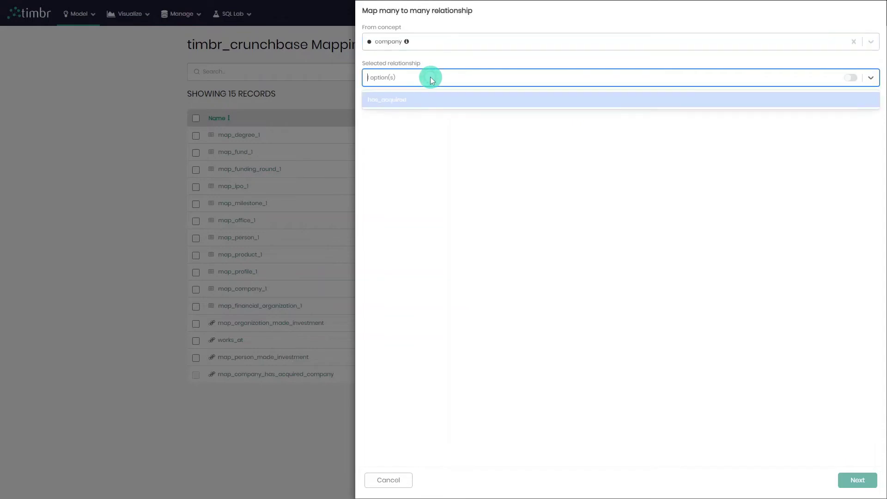
pyautogui.click(436, 100)
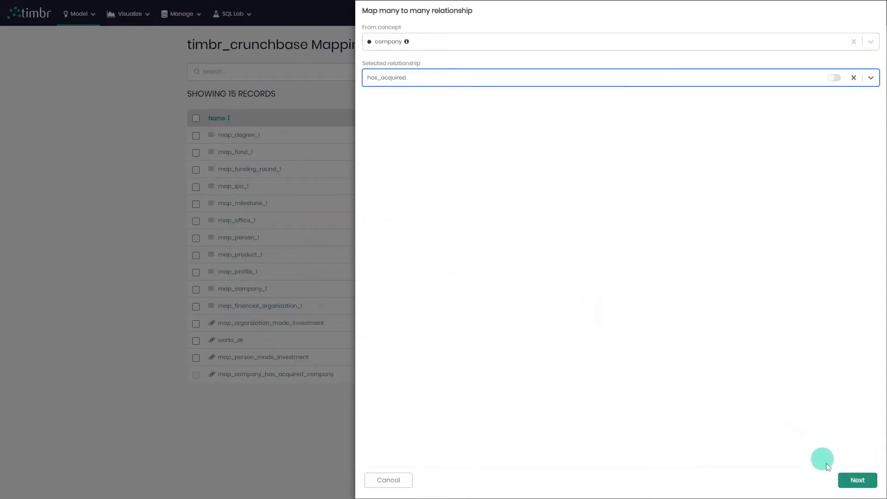
pyautogui.click(855, 479)
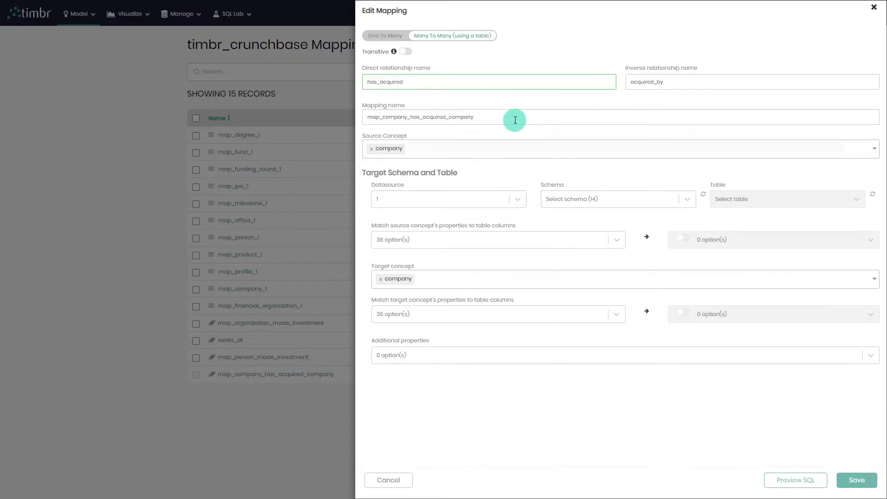
# Set the mapping's schema to crunchbase and its table to cb_acquisitions
pyautogui.click(569, 204)
pyautogui.write('cr')
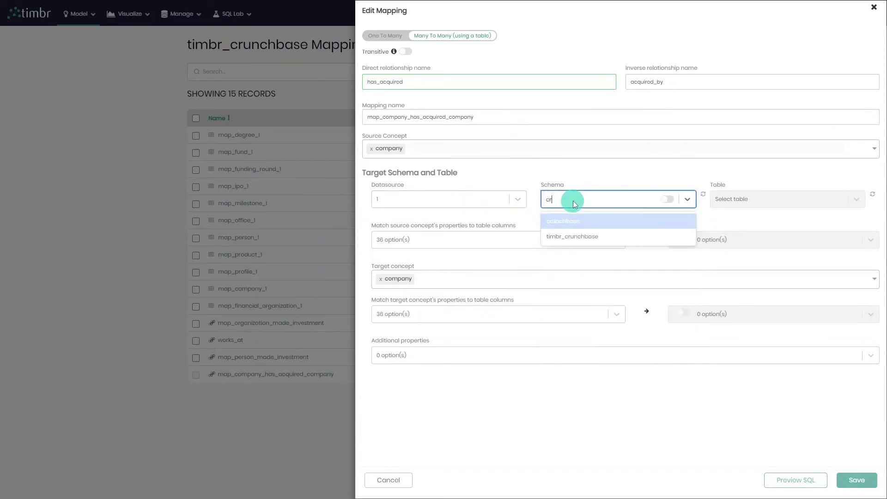
pyautogui.click(592, 220)
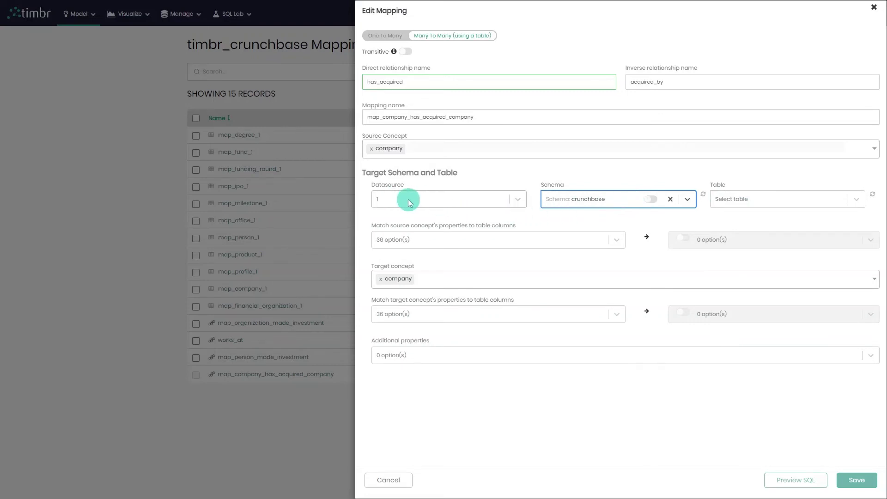
pyautogui.click(736, 205)
pyautogui.write('cb')
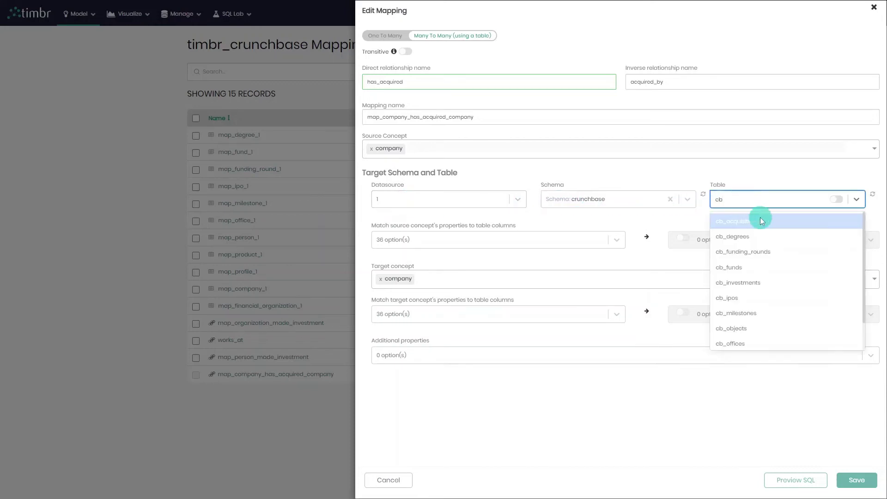
pyautogui.click(760, 218)
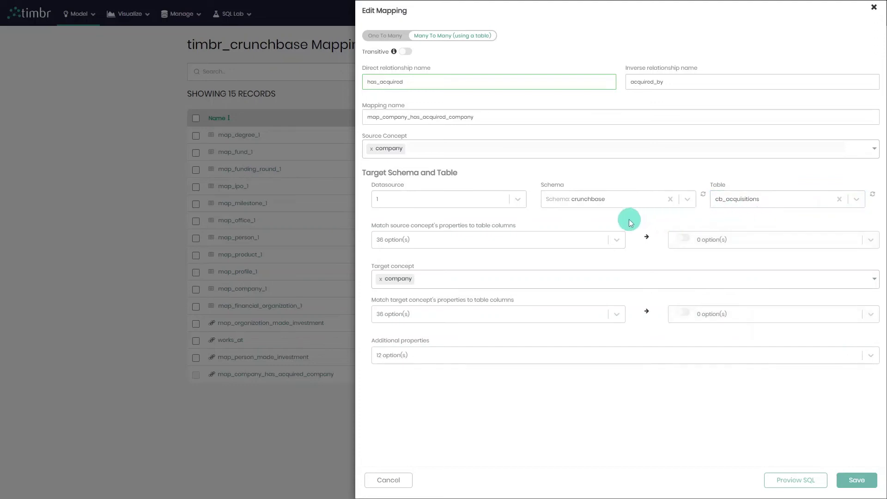
# Match the source concept's organization_id property to the acquiring_object_id table column
pyautogui.click(518, 238)
pyautogui.write('or')
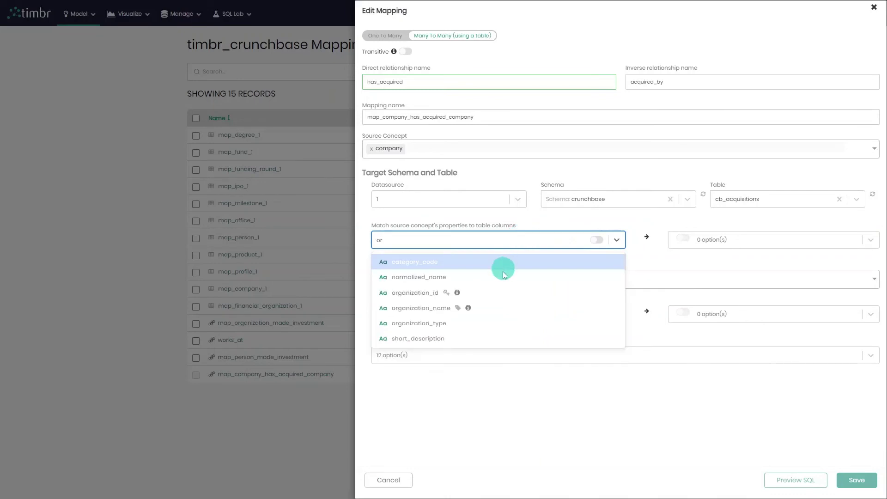
pyautogui.click(515, 291)
pyautogui.click(724, 245)
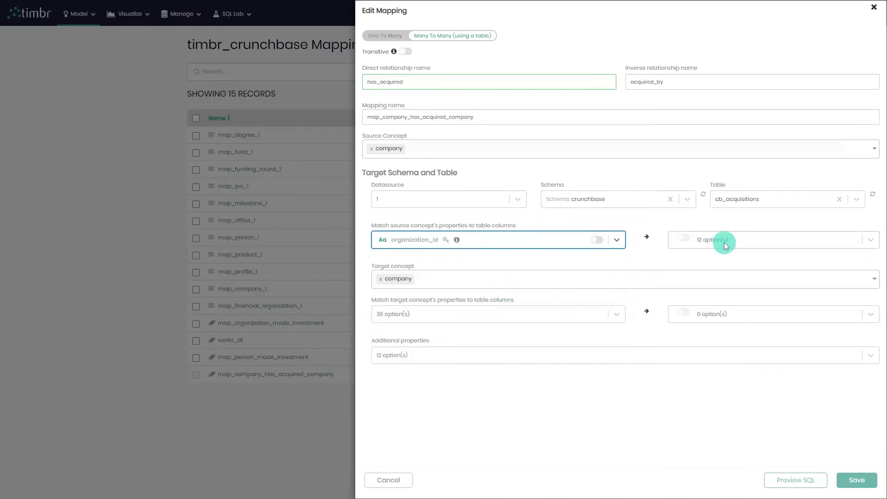
pyautogui.write('a')
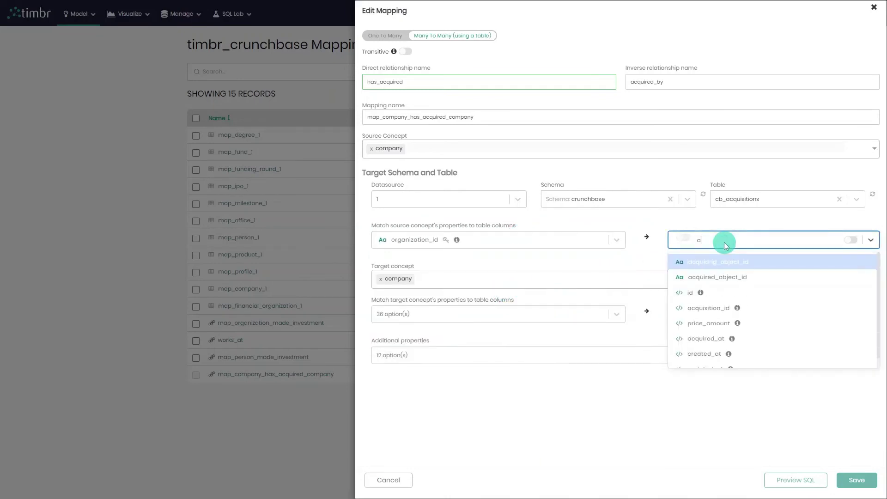
pyautogui.click(758, 264)
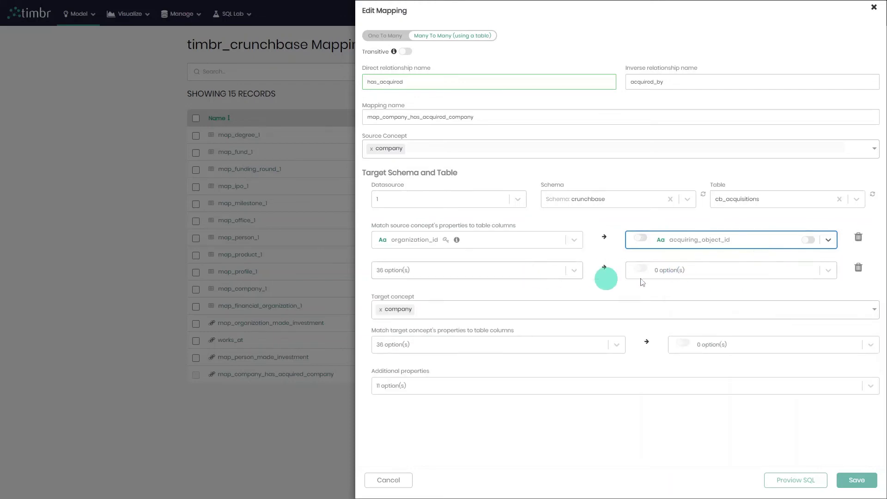
# Match the target concept's organization_id property to the acquired_object_id table column, removing the empty extra rows from both source and target matching
pyautogui.click(859, 271)
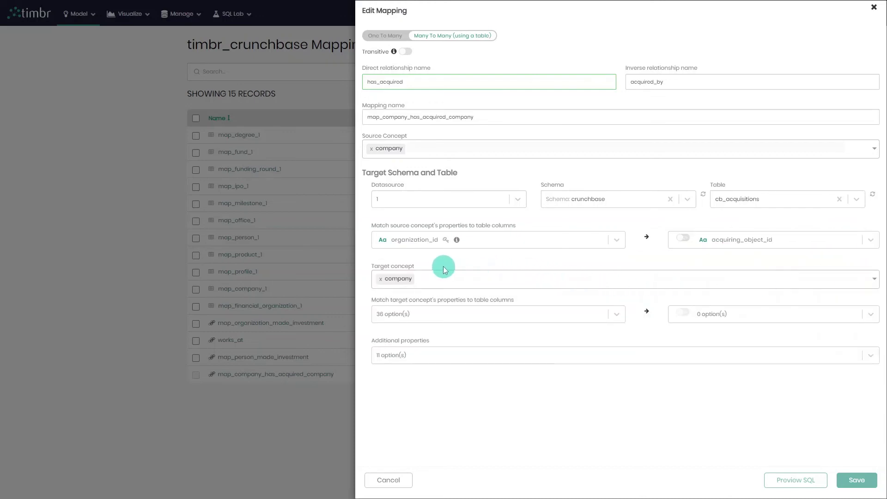
pyautogui.click(450, 313)
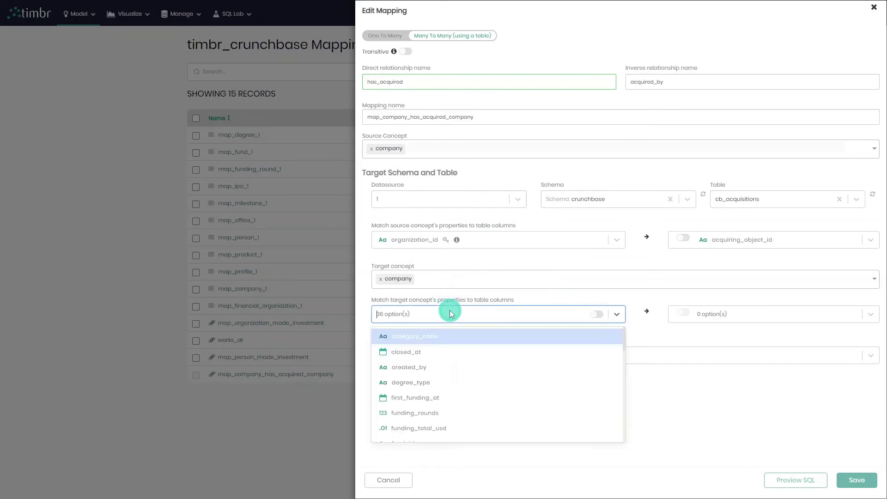
pyautogui.write('or')
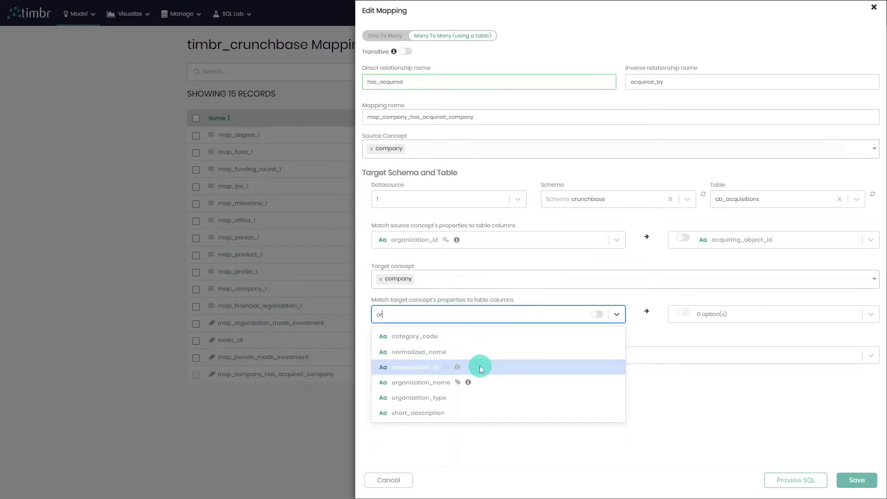
pyautogui.click(479, 367)
pyautogui.click(696, 313)
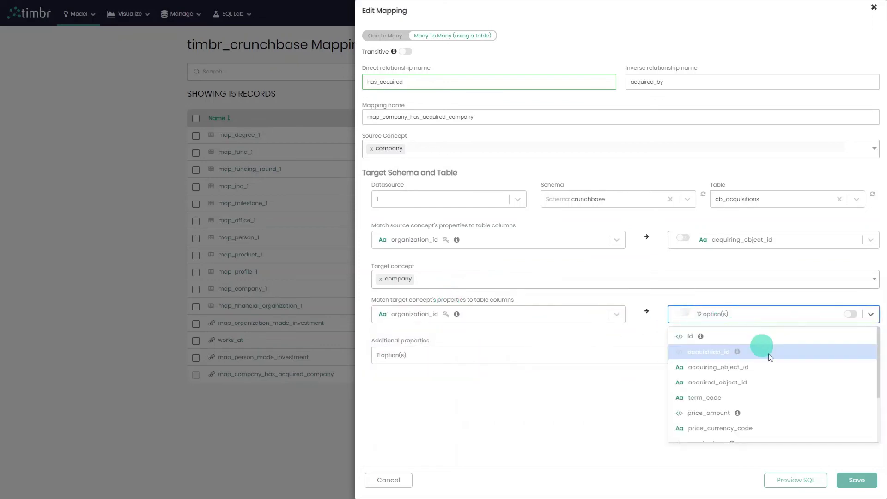
pyautogui.click(775, 380)
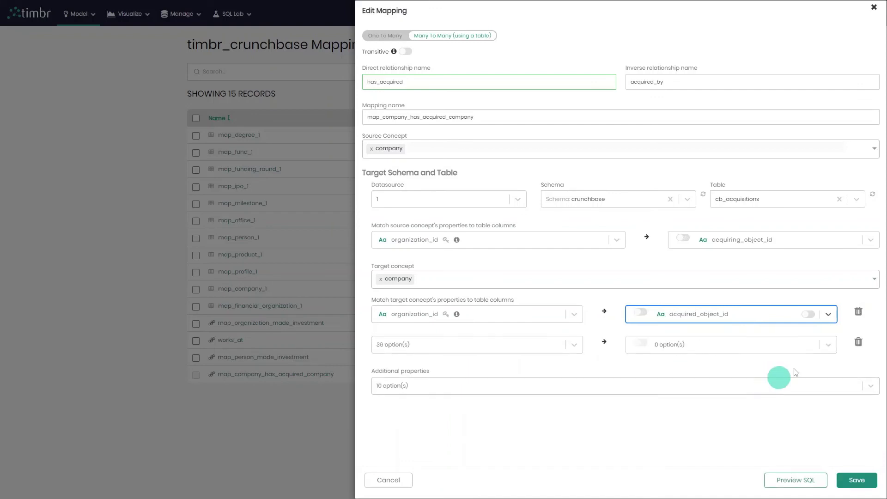
pyautogui.click(858, 342)
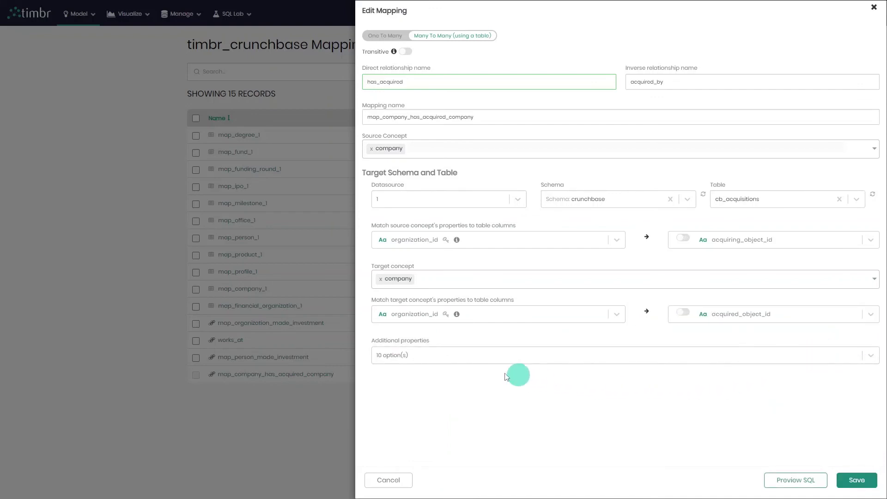
# Add created_at and acquisition_id as additional properties of the has_acquired mapping and save it
pyautogui.click(457, 358)
pyautogui.write('c')
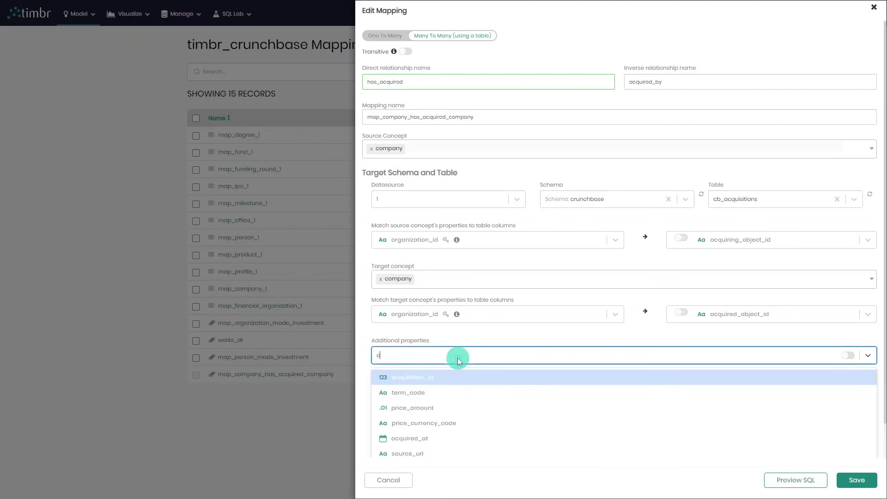
pyautogui.write('r')
pyautogui.click(456, 393)
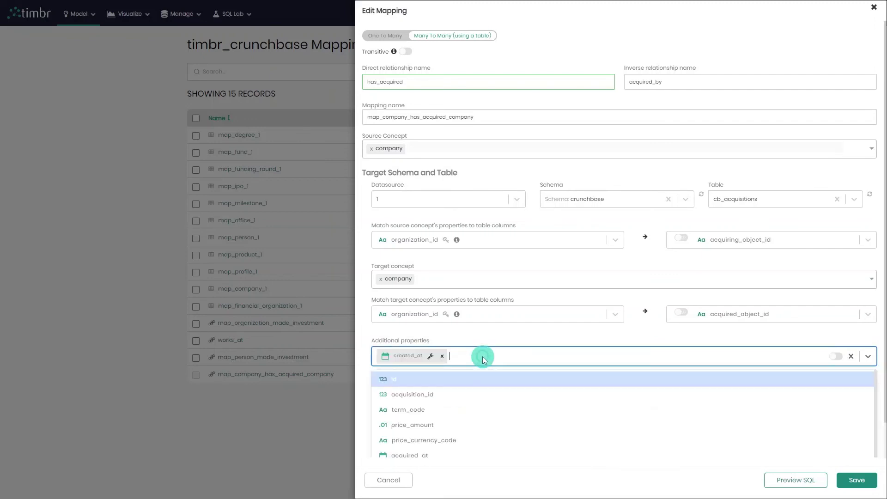
pyautogui.click(482, 391)
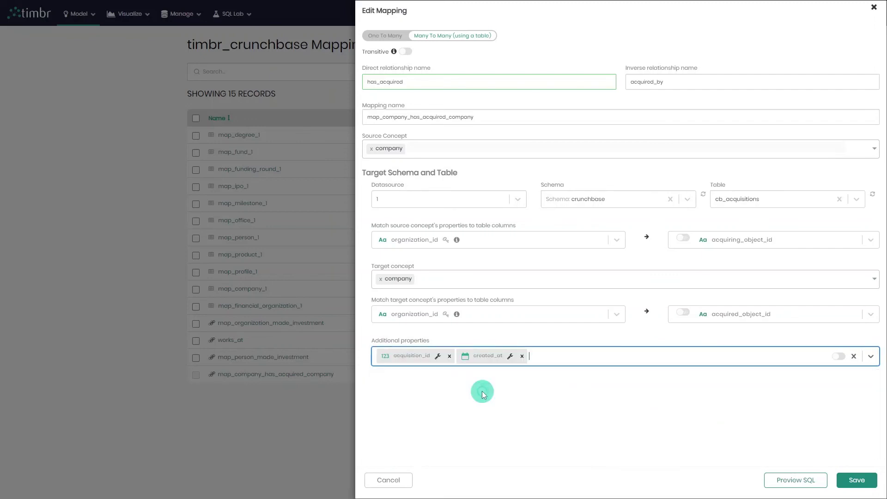
pyautogui.click(850, 481)
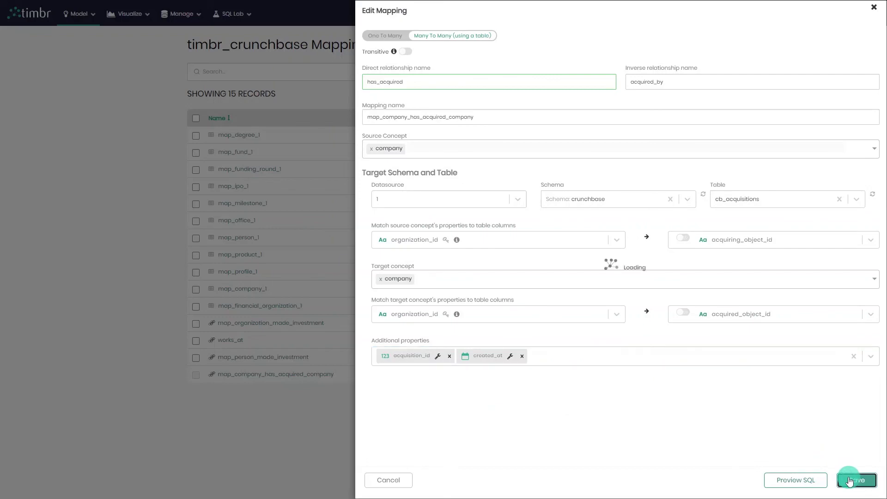